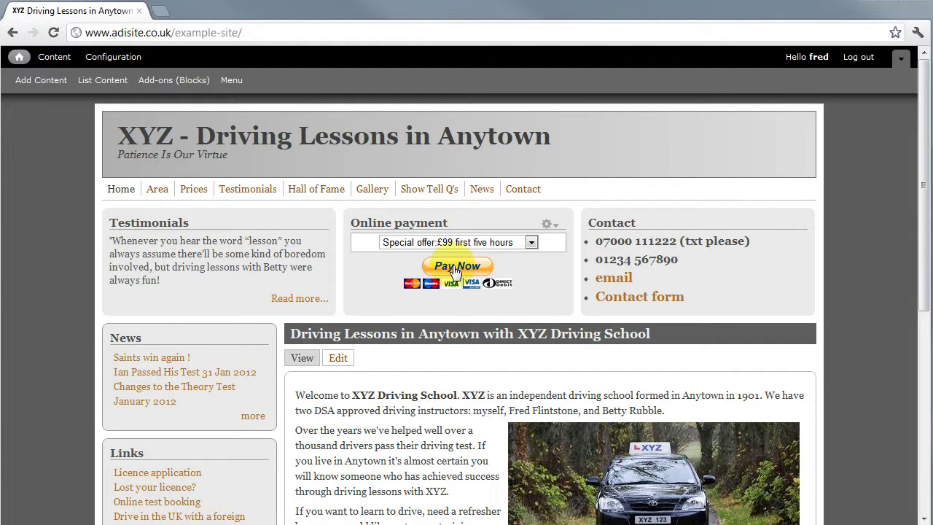
Step: Open the Hall of Fame page listing seven learners and their test-pass dates
click(313, 191)
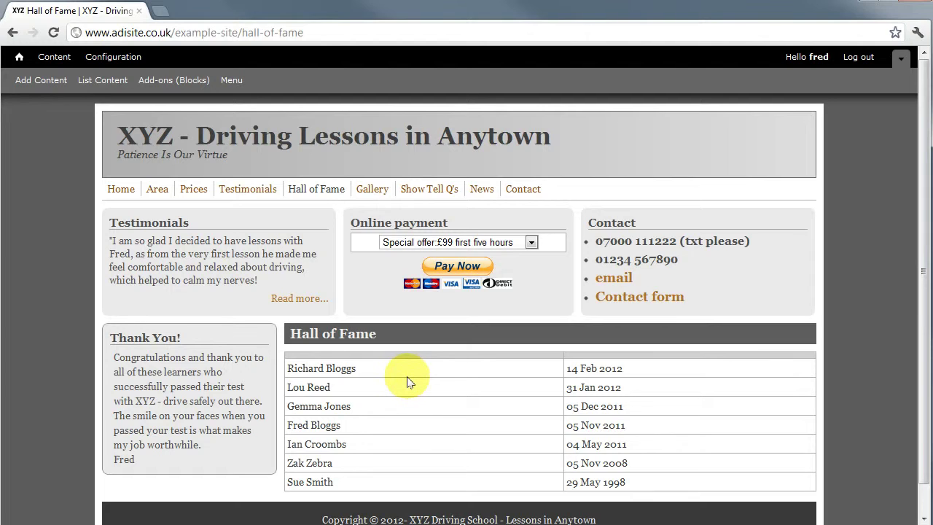
Step: Start a new Hall of Fame content entry from Add Content
click(45, 86)
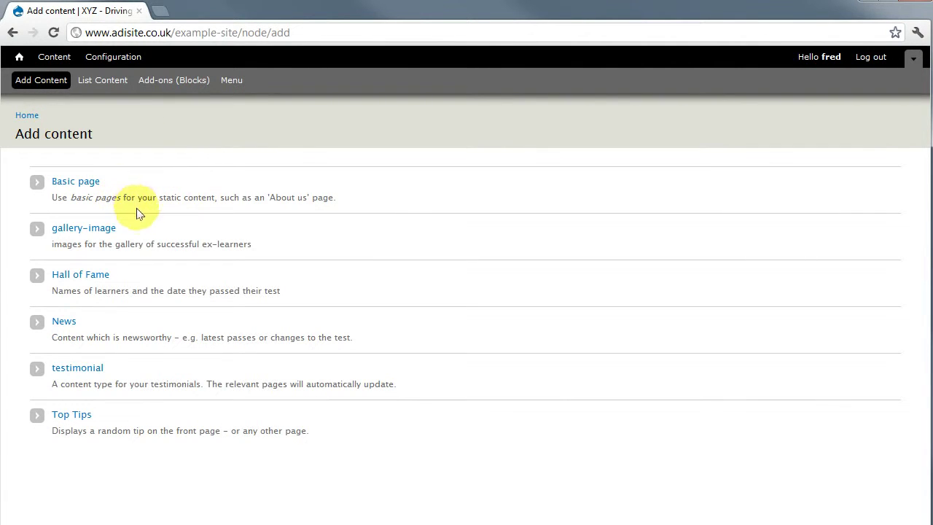
click(92, 276)
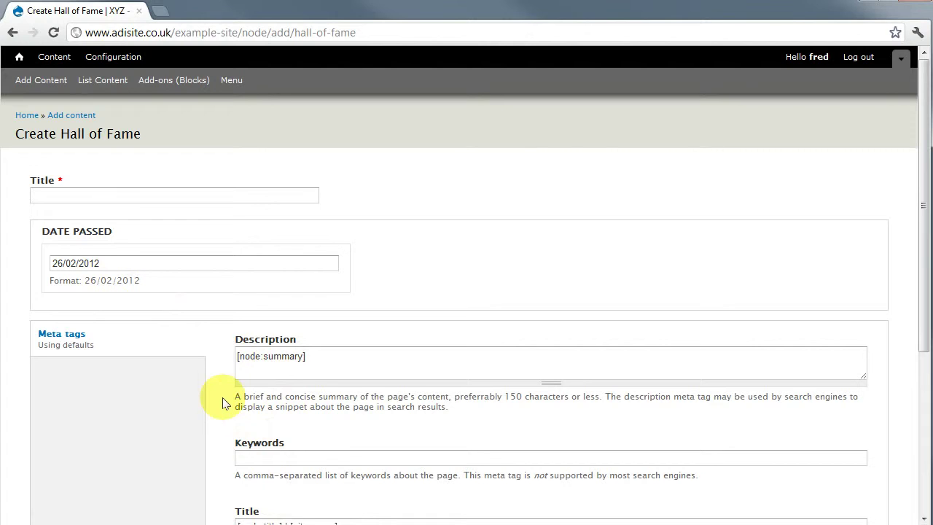
Step: Enter the learner's name as the title and change the date passed to 20/02/2012
click(109, 195)
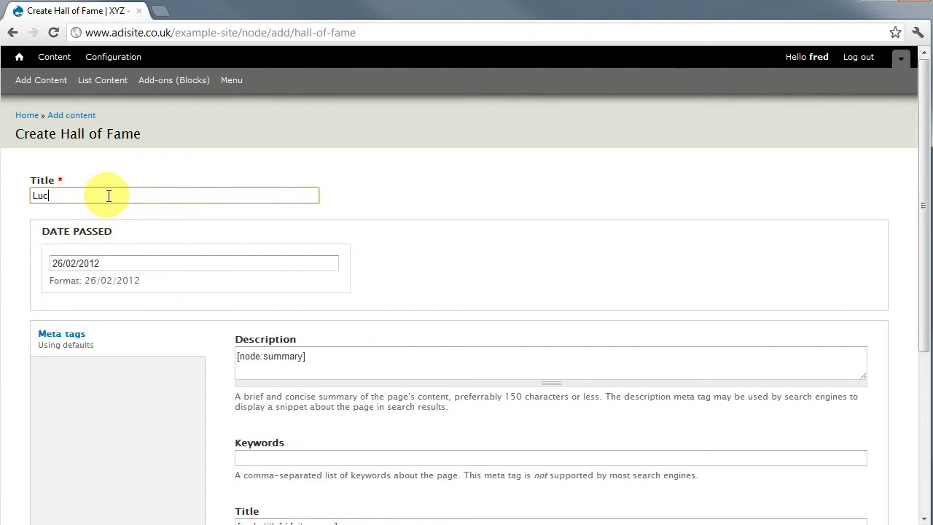
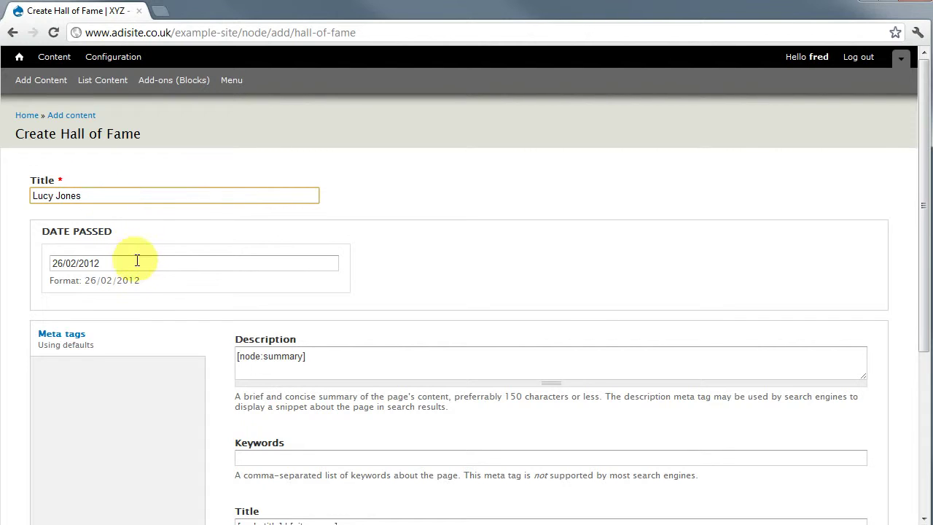
click(121, 263)
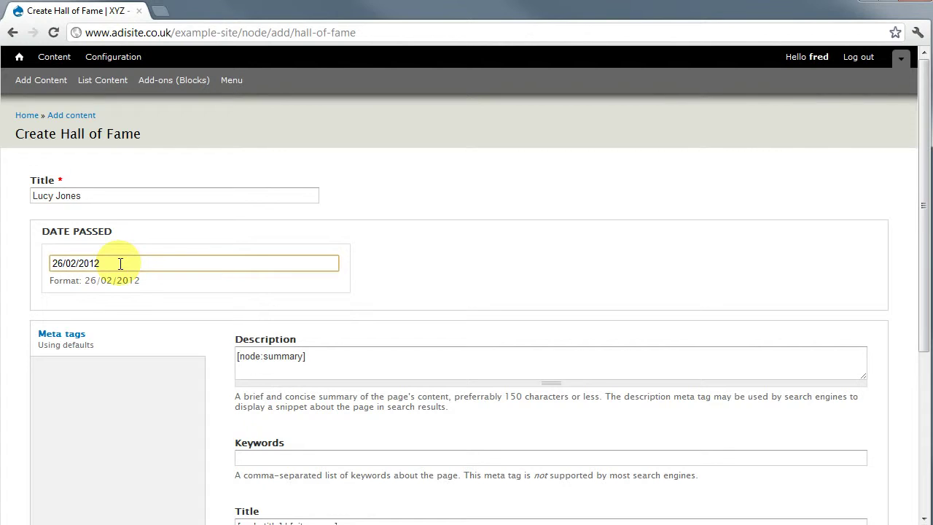
key(Home)
key(shift+Right)
key(shift+Right)
text(20)
scroll(198, 330, down, 3)
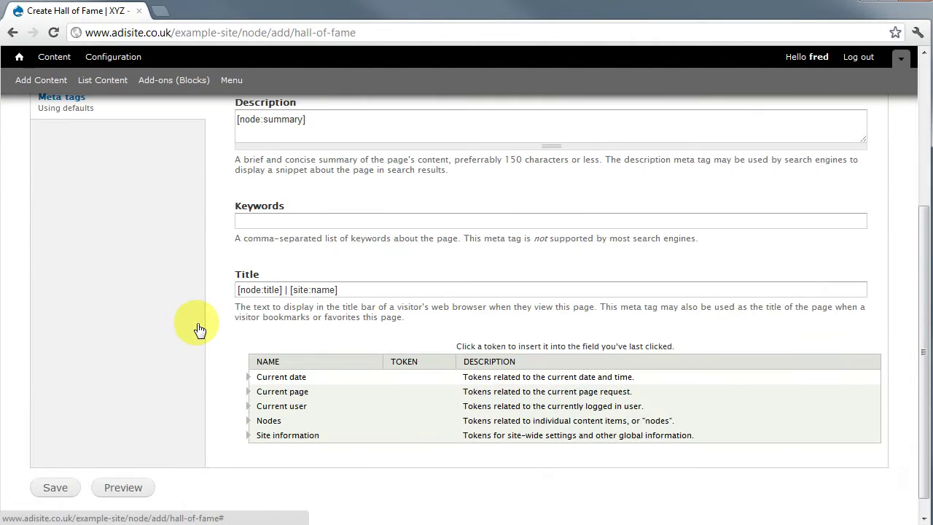
scroll(199, 329, up, 3)
scroll(192, 331, down, 3)
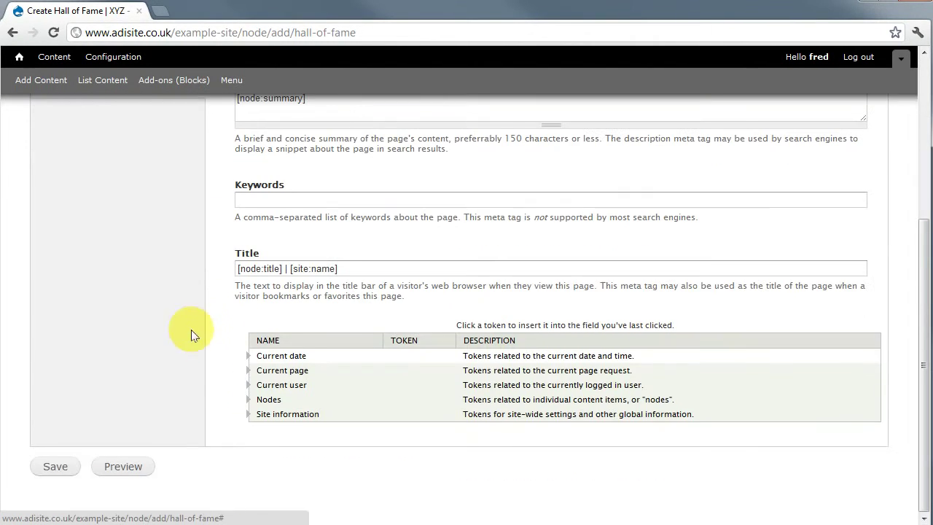
Step: Save the new entry and check it tops the Hall of Fame list dated 20 Feb 2012
click(57, 472)
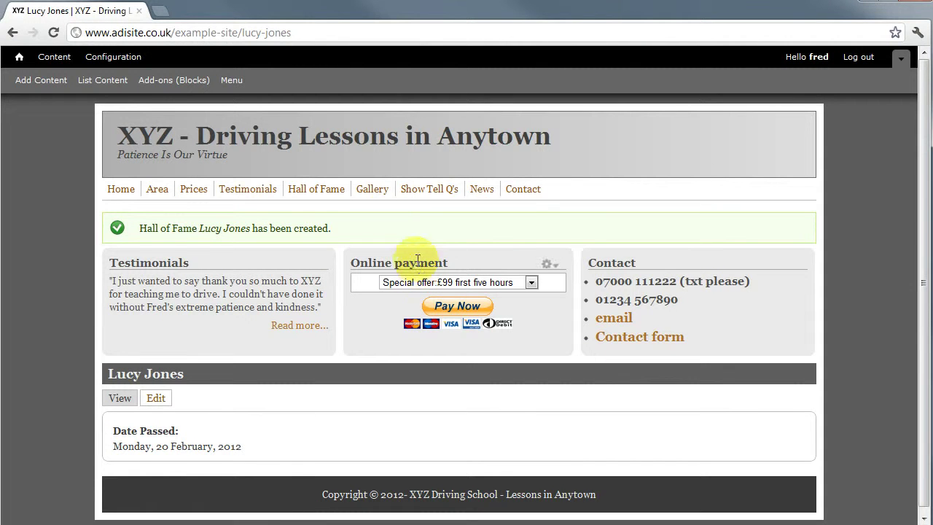
click(326, 188)
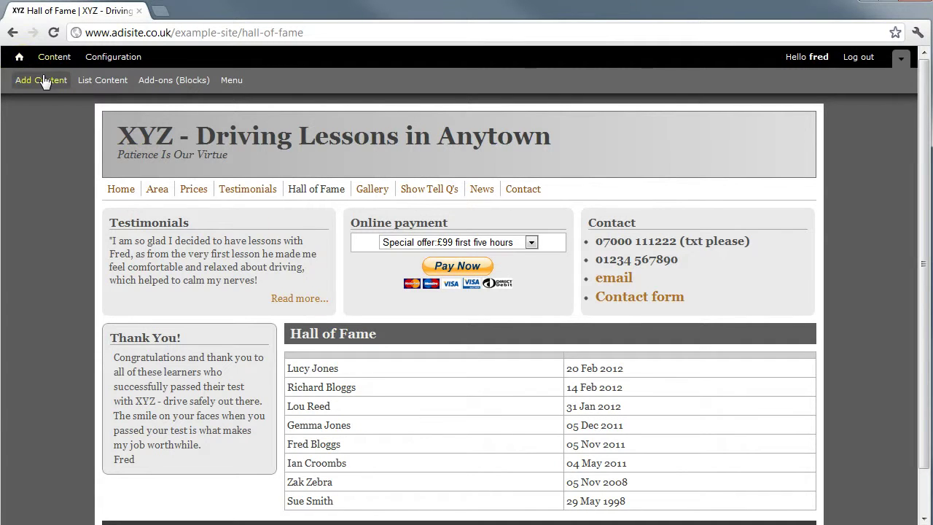
Step: Edit the learner's entry from the content list, changing the date passed to 21/02/2012, and save
click(94, 82)
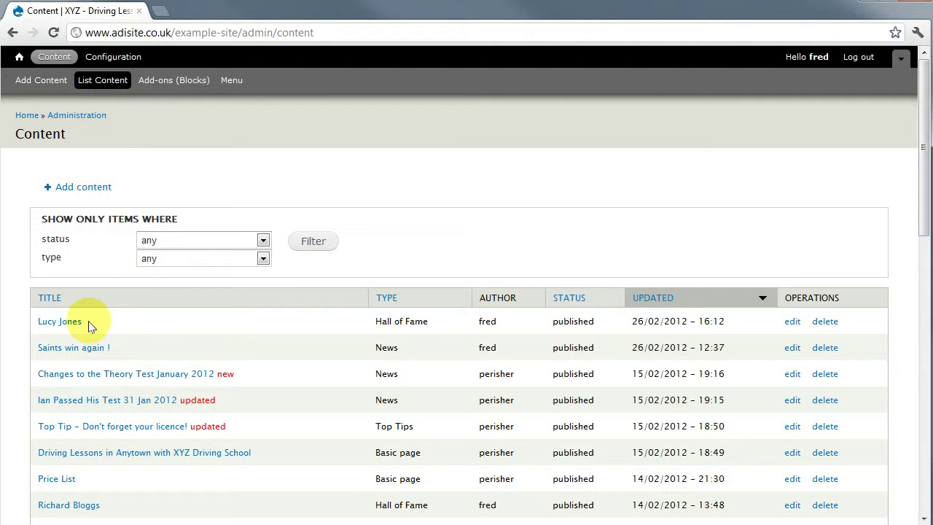
click(793, 327)
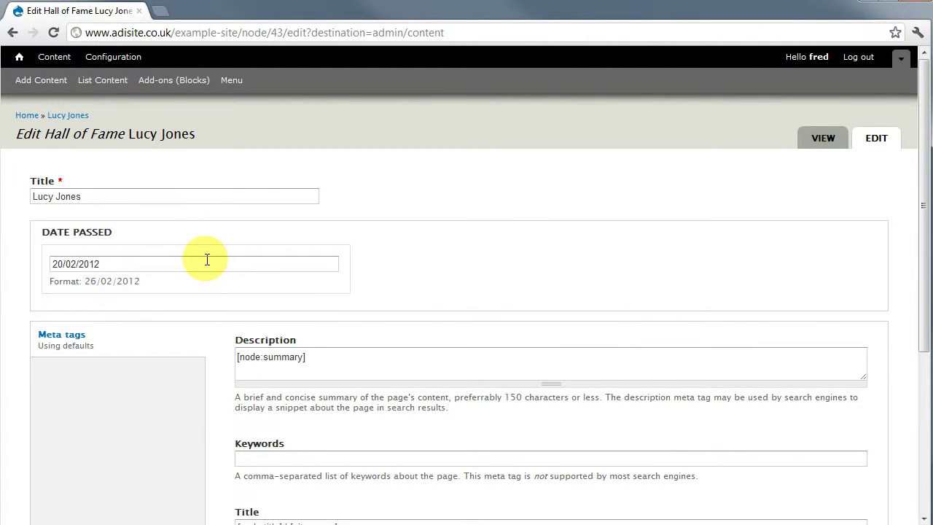
click(111, 262)
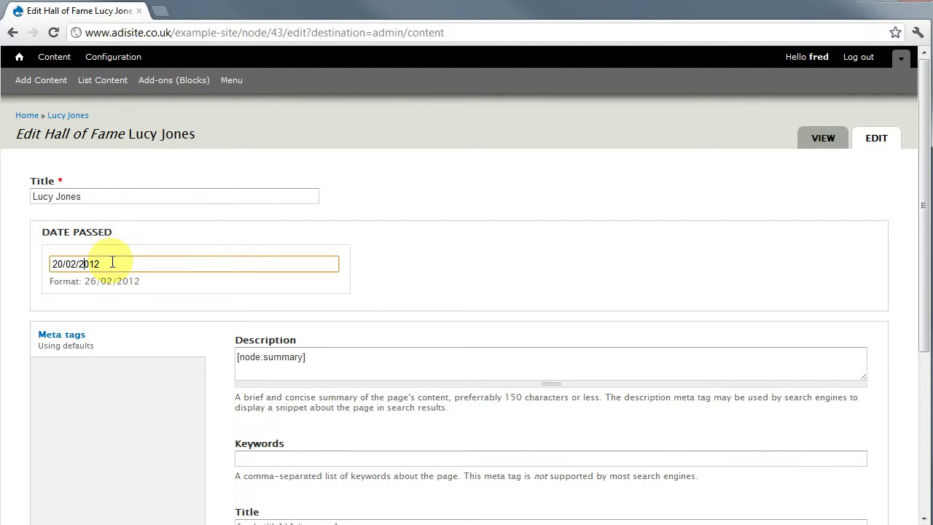
key(Left)
key(Left)
key(Left)
key(Left)
key(Left)
key(Left)
key(Left)
key(Left)
key(BackSpace)
text(1)
scroll(206, 342, down, 5)
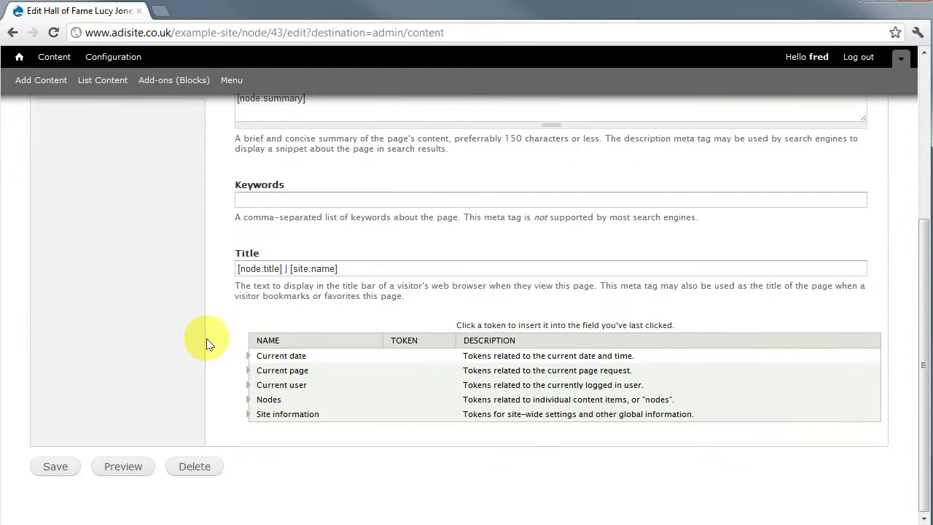
click(57, 468)
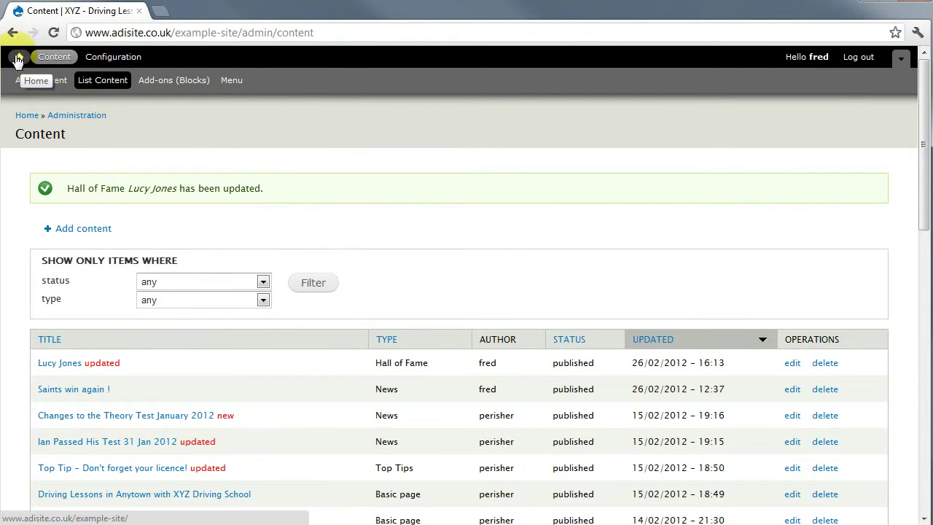
click(19, 58)
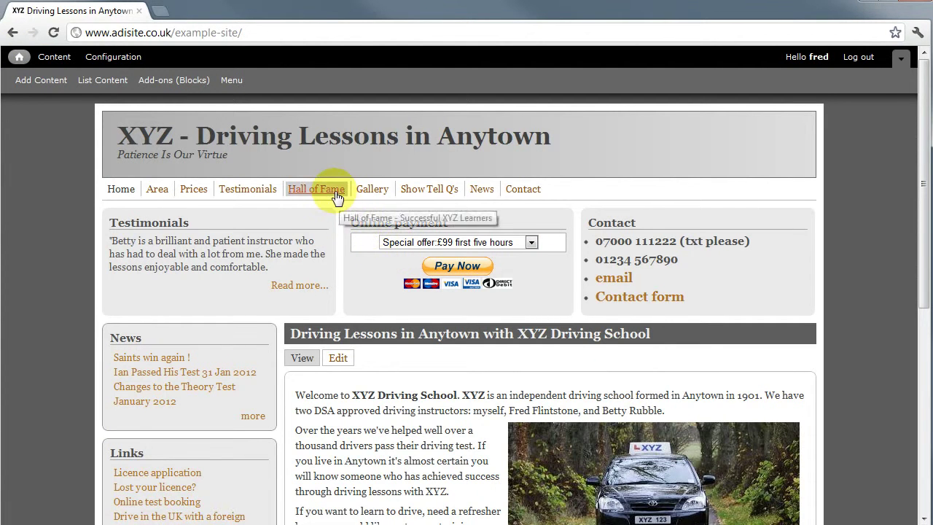
click(336, 190)
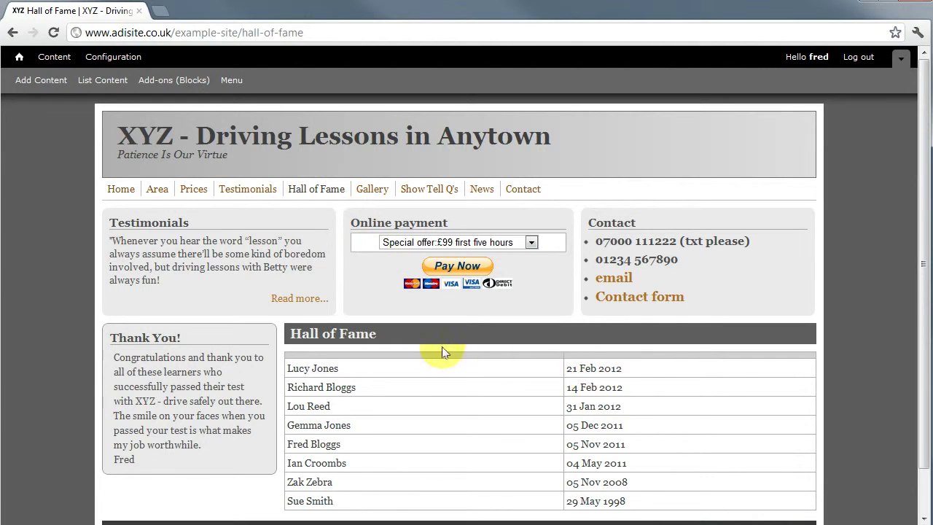
click(115, 82)
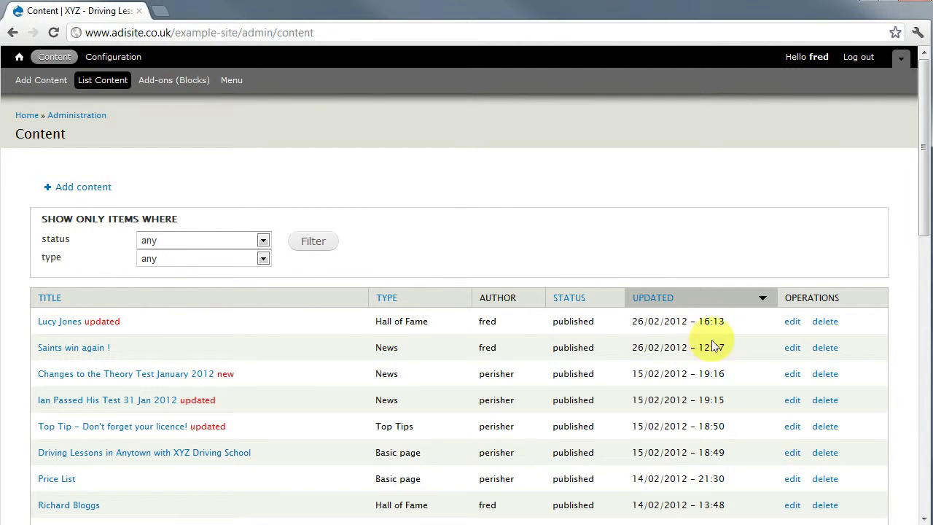
Step: Delete the learner's Hall of Fame entry from the content list and confirm the deletion
click(827, 323)
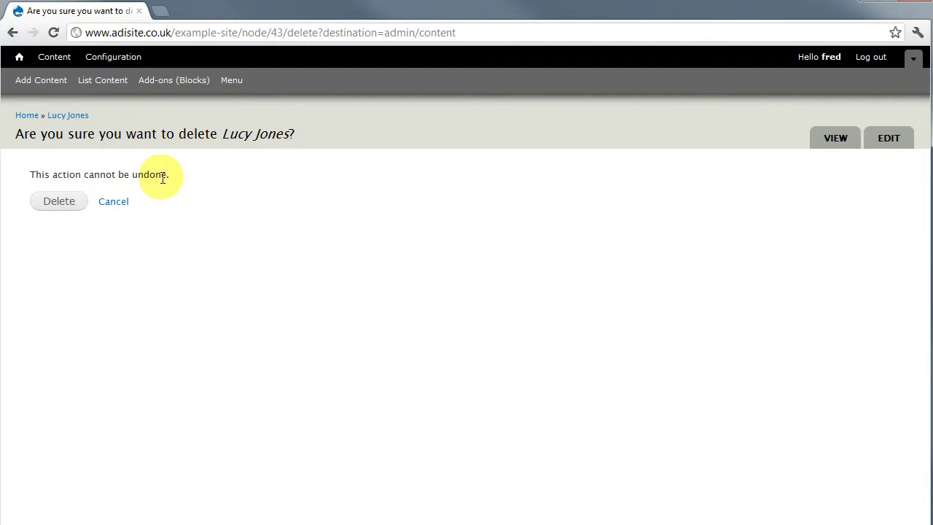
click(64, 209)
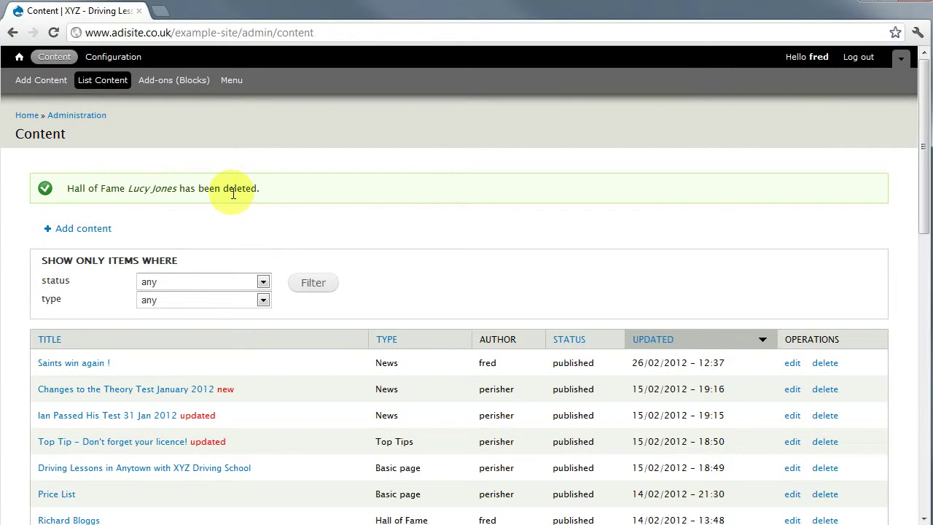
Step: Go via the home page to the Hall of Fame list to verify seven learners remain
click(21, 62)
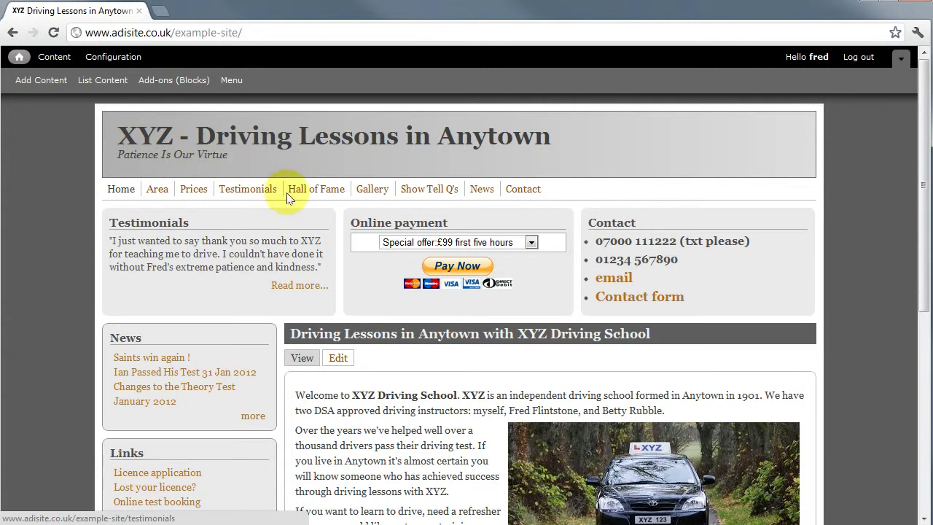
click(303, 188)
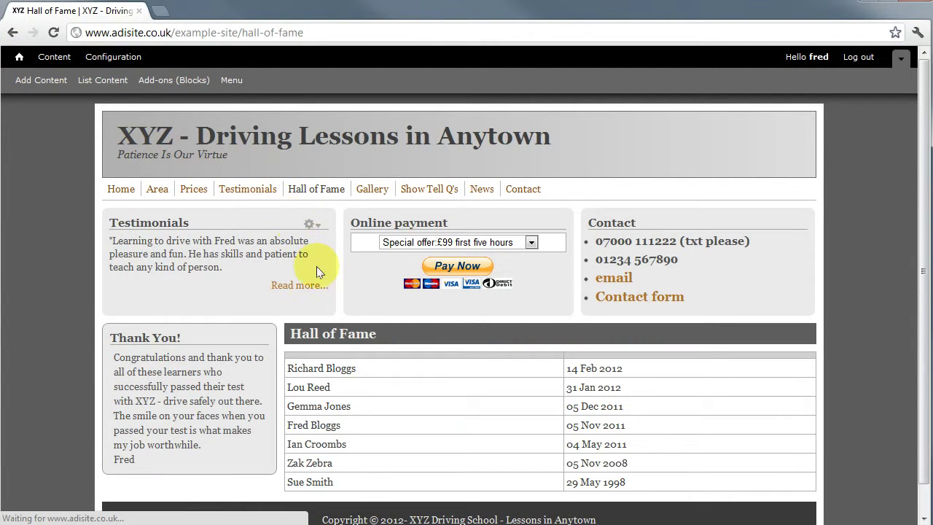